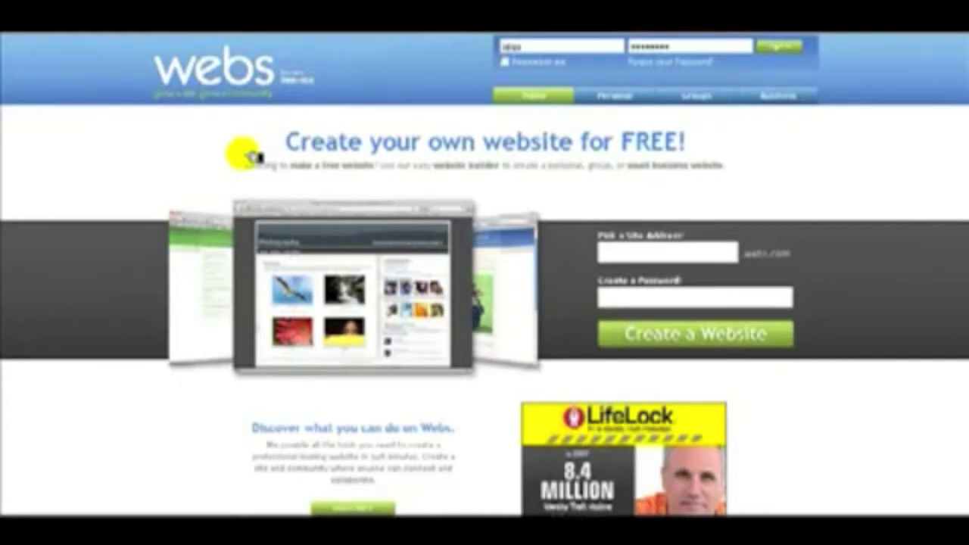
Load the webs.com homepage with its free website sign-up form
click(371, 76)
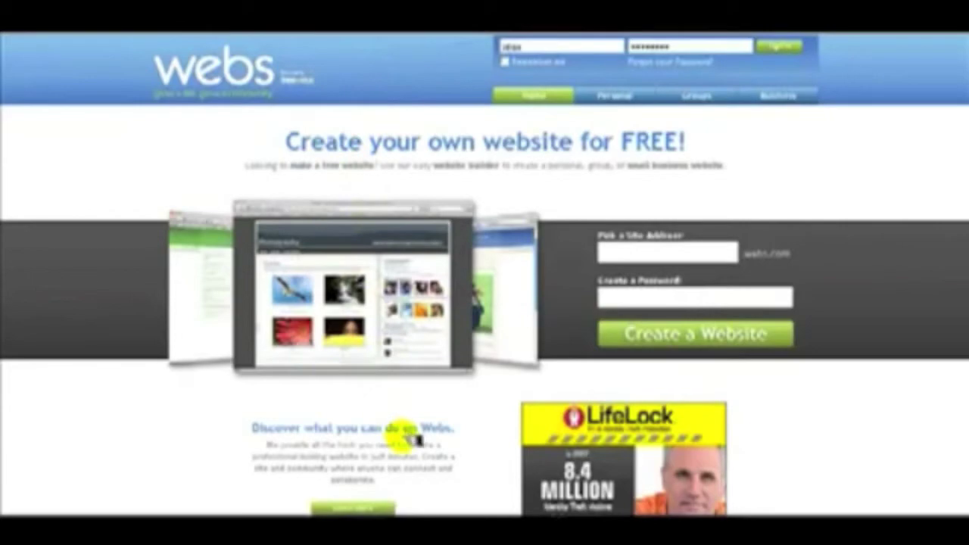
scroll(416, 441, down, 3)
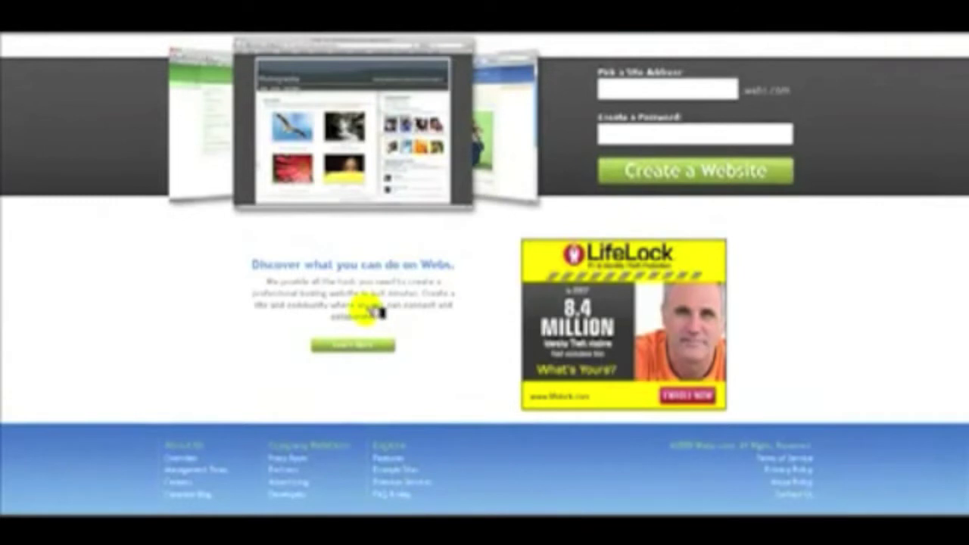
scroll(373, 318, up, 3)
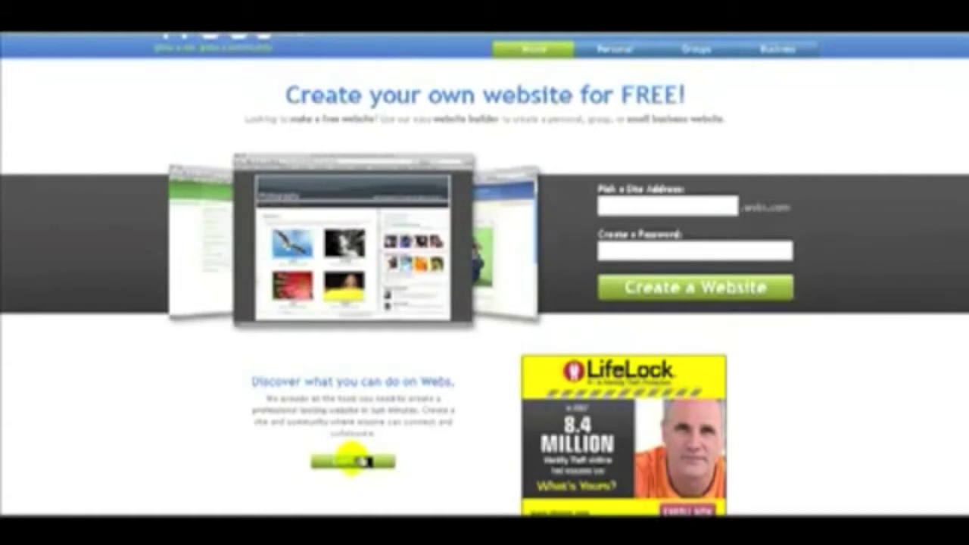
scroll(360, 461, down, 3)
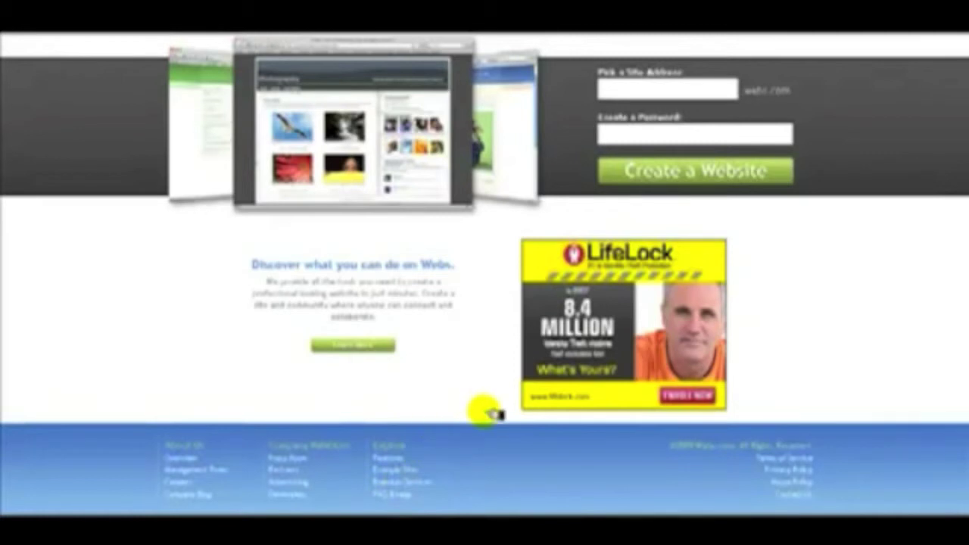
scroll(490, 414, up, 3)
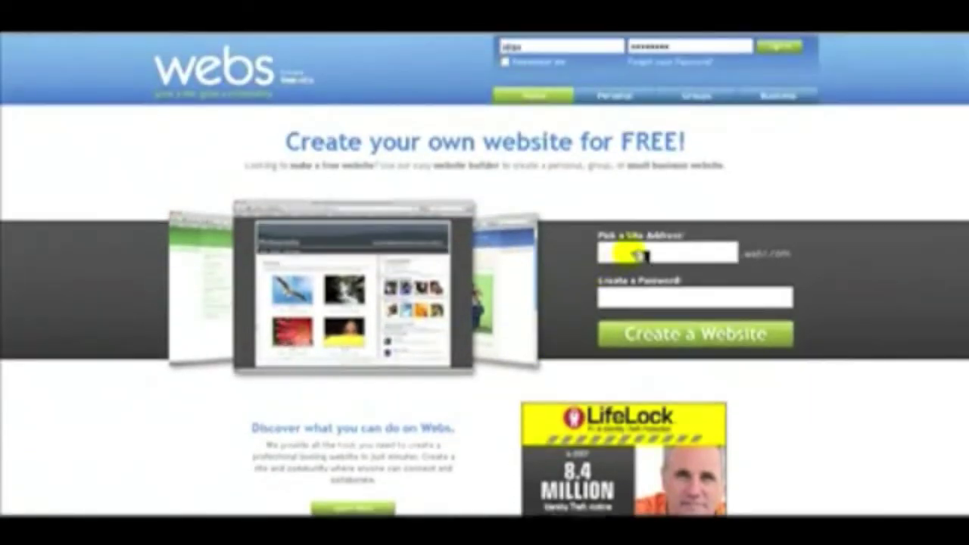
Fill the sign-up form with site address 'sandbox' and an account password
click(638, 256)
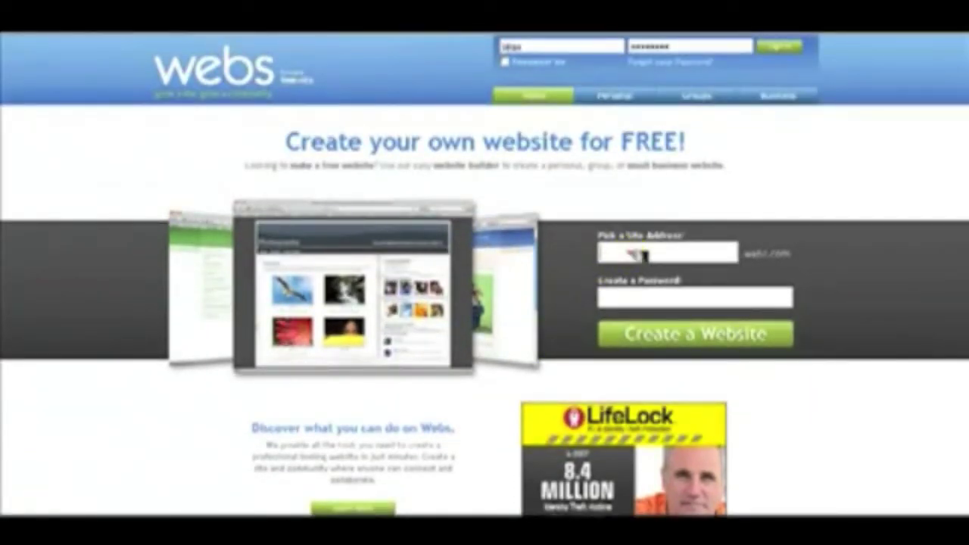
text(s)
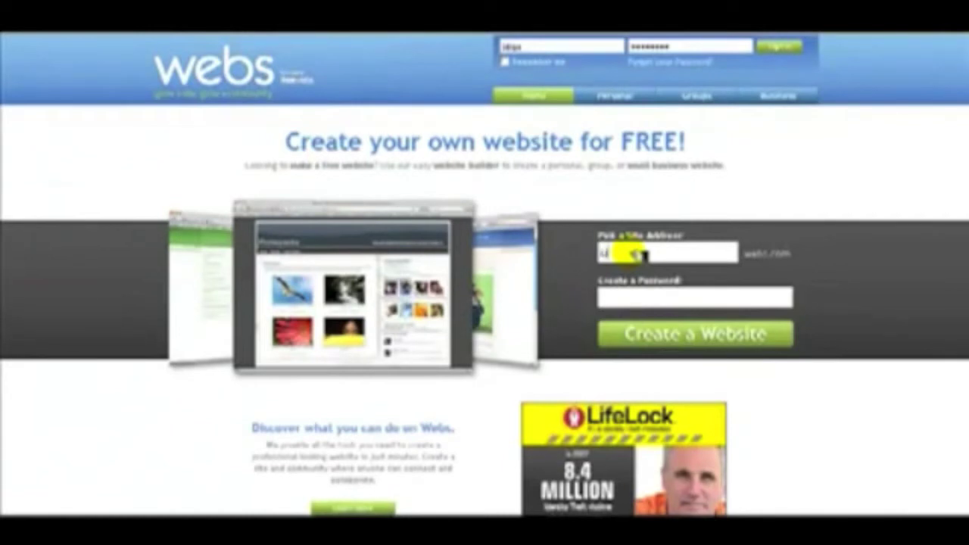
text(andbox)
key(Tab)
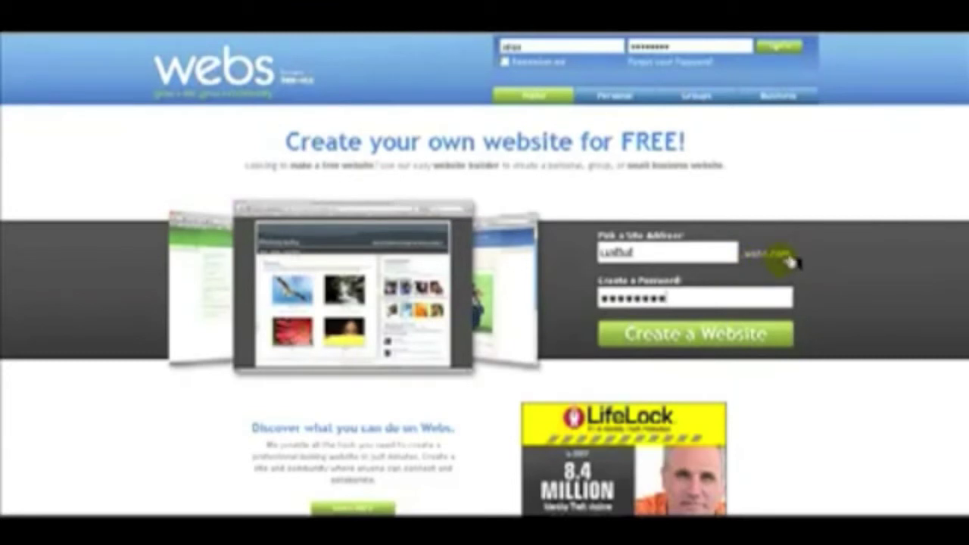
Submit the sign-up details to create the website and reach the template gallery
click(684, 336)
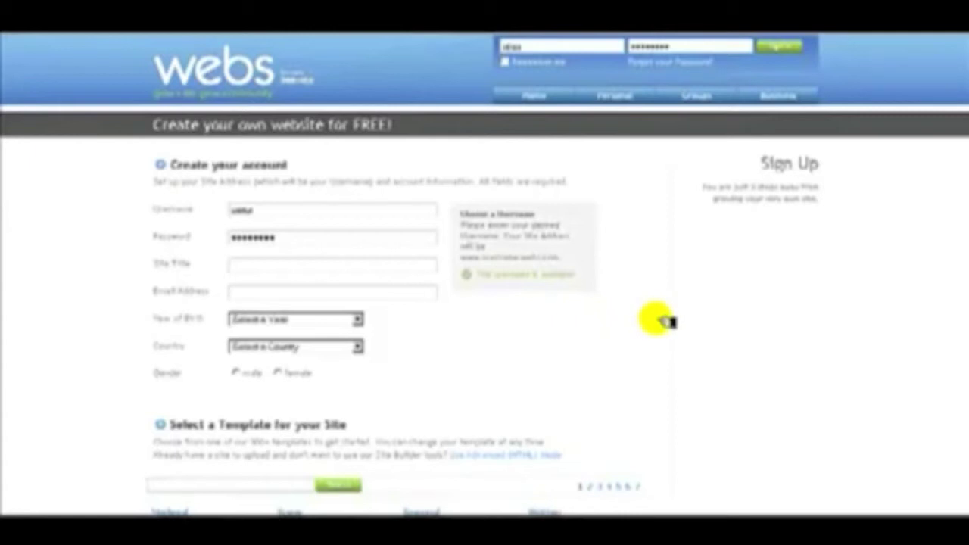
scroll(663, 321, down, 1)
Try the Medieval template in another colour scheme, then choose the Delight template
scroll(663, 320, down, 4)
scroll(663, 318, down, 1)
scroll(663, 315, down, 2)
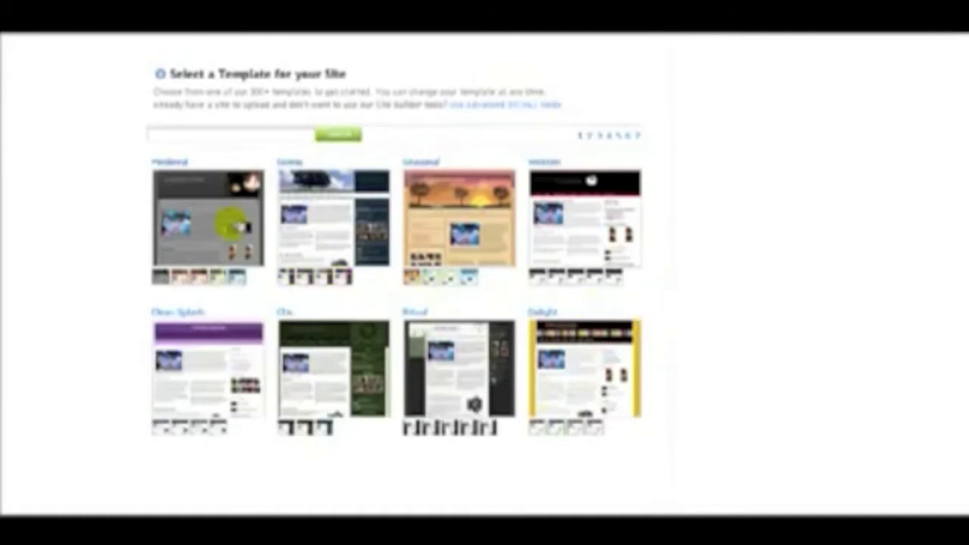
click(228, 217)
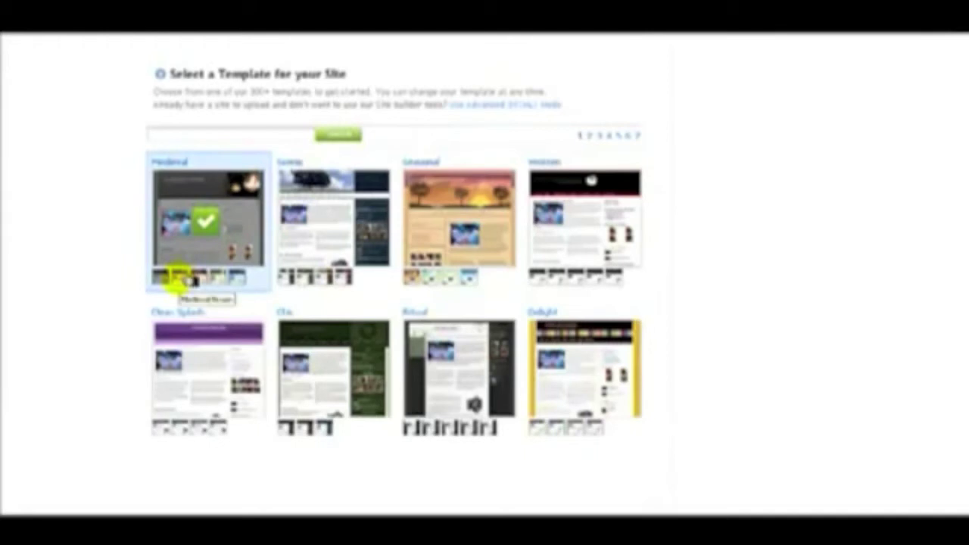
click(182, 278)
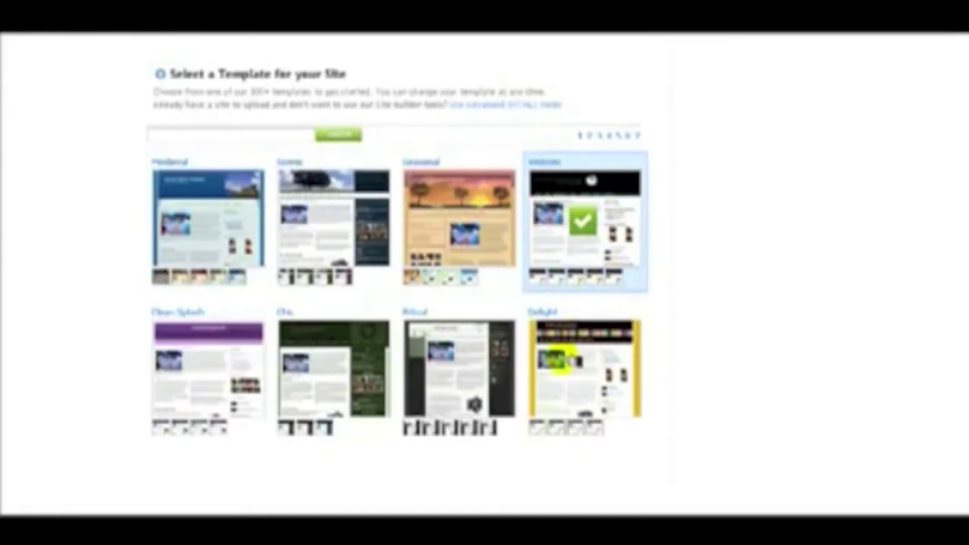
click(561, 359)
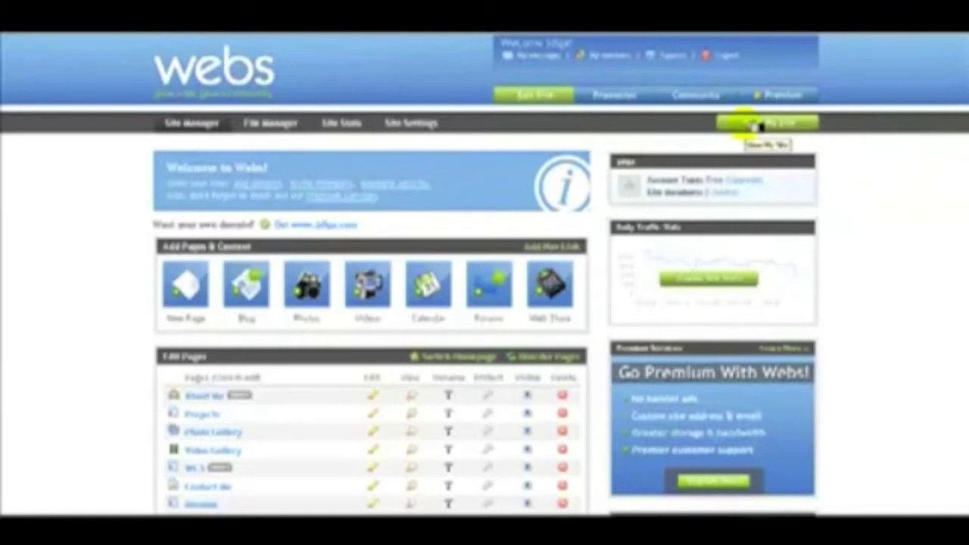
Use View My Site on the new site's Site Manager dashboard
click(754, 125)
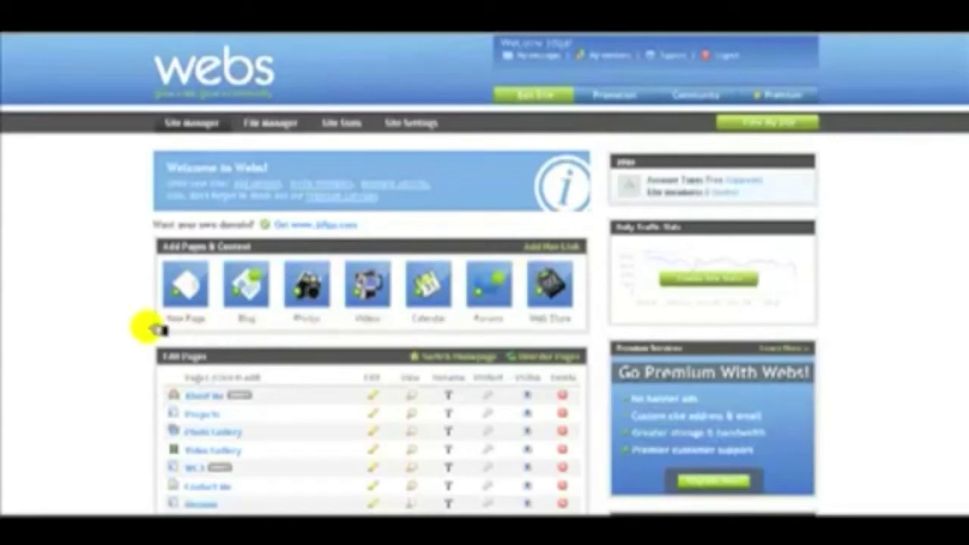
scroll(135, 333, down, 2)
scroll(151, 314, down, 1)
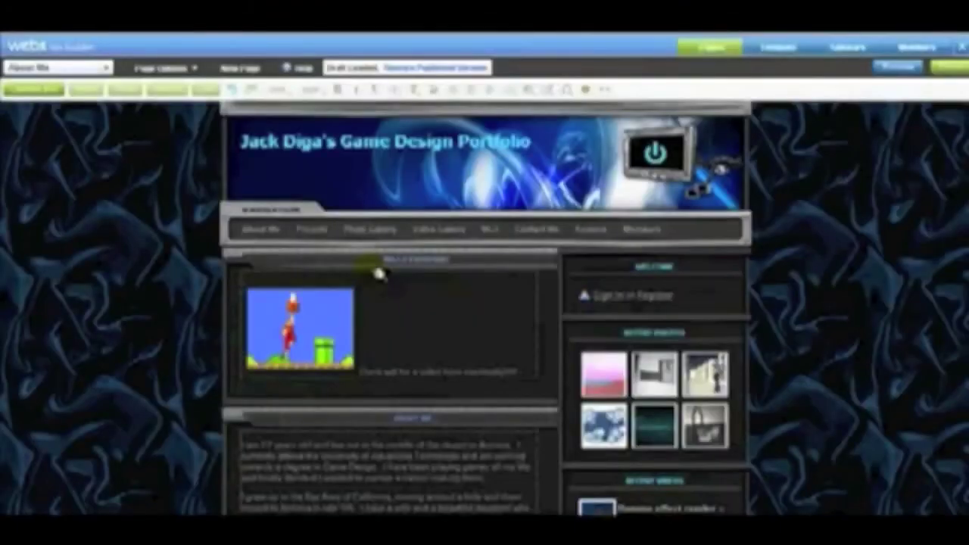
scroll(360, 281, down, 3)
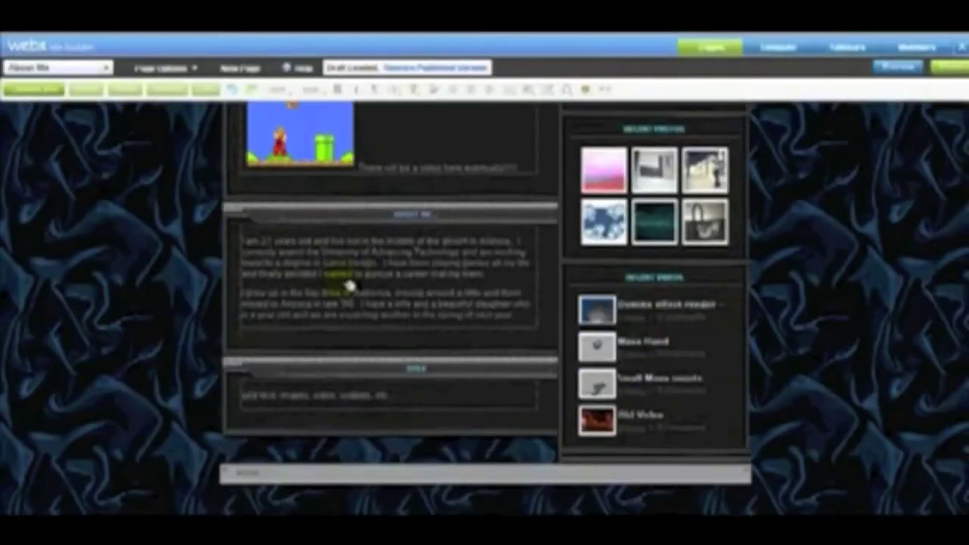
scroll(348, 283, up, 3)
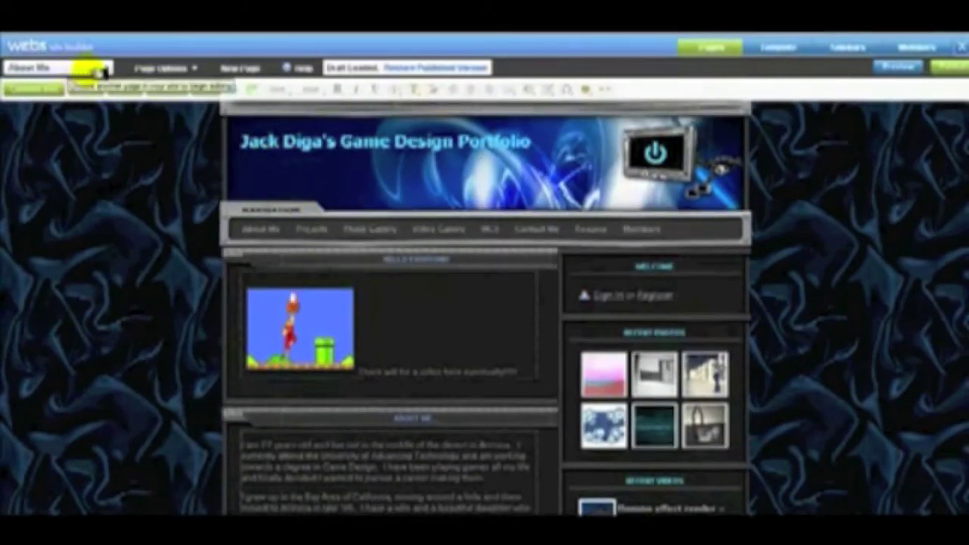
click(101, 69)
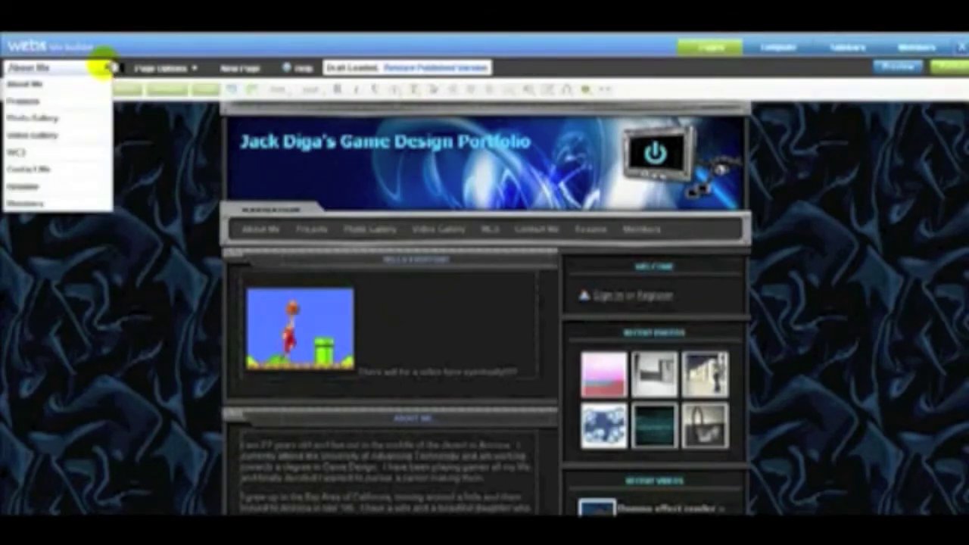
click(107, 68)
click(202, 69)
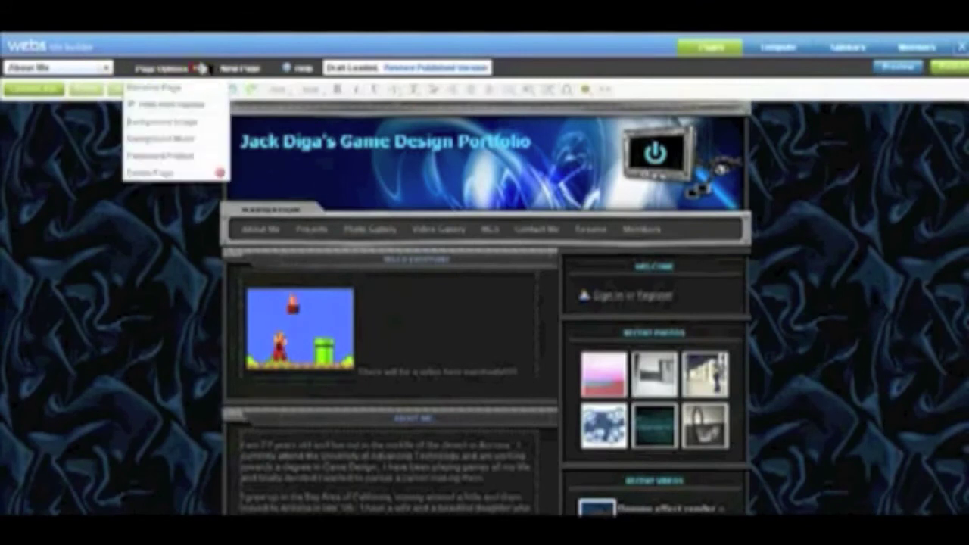
click(195, 67)
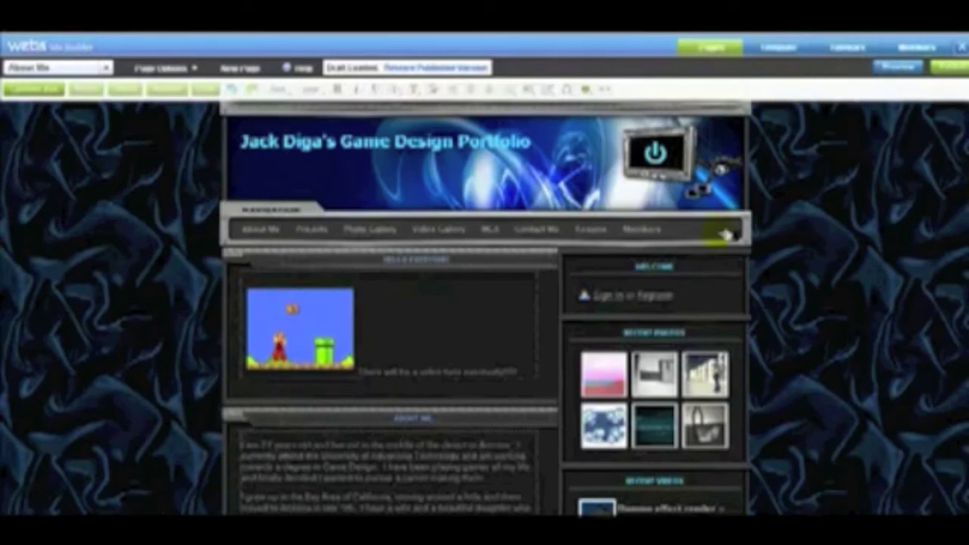
scroll(707, 265, down, 1)
scroll(705, 268, down, 1)
scroll(689, 329, down, 2)
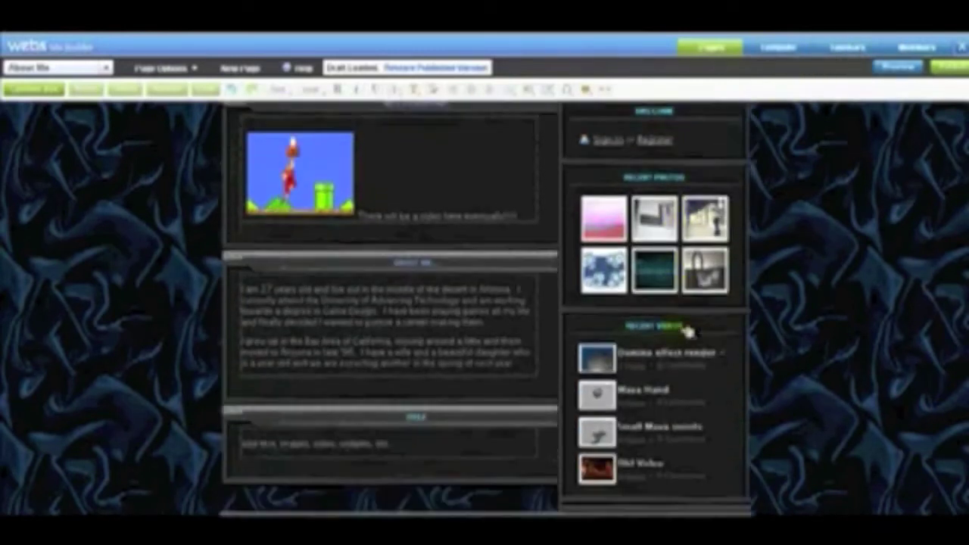
scroll(688, 337, down, 1)
scroll(689, 443, up, 1)
scroll(692, 424, up, 3)
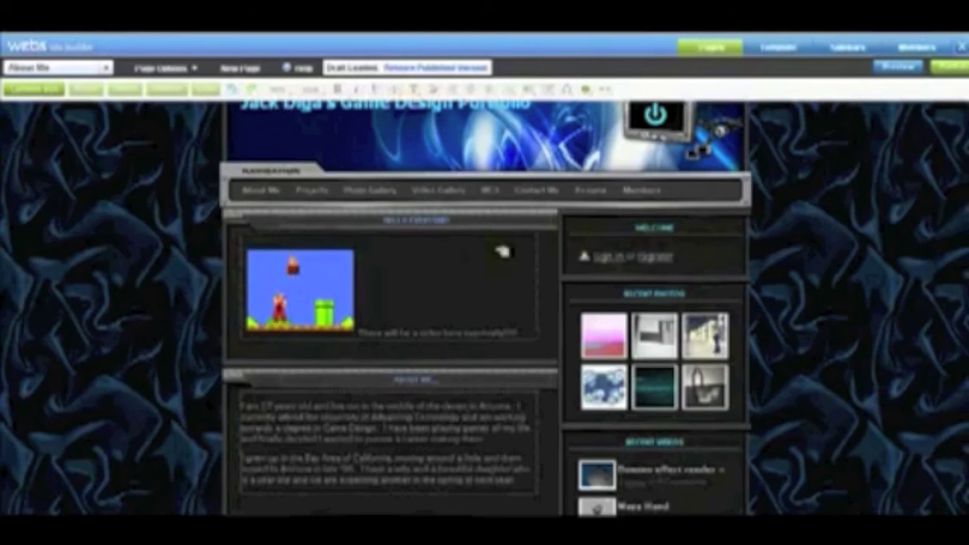
Delete the empty content box on About Me, then bring up the Insert an Image dialog
click(313, 293)
scroll(314, 292, down, 2)
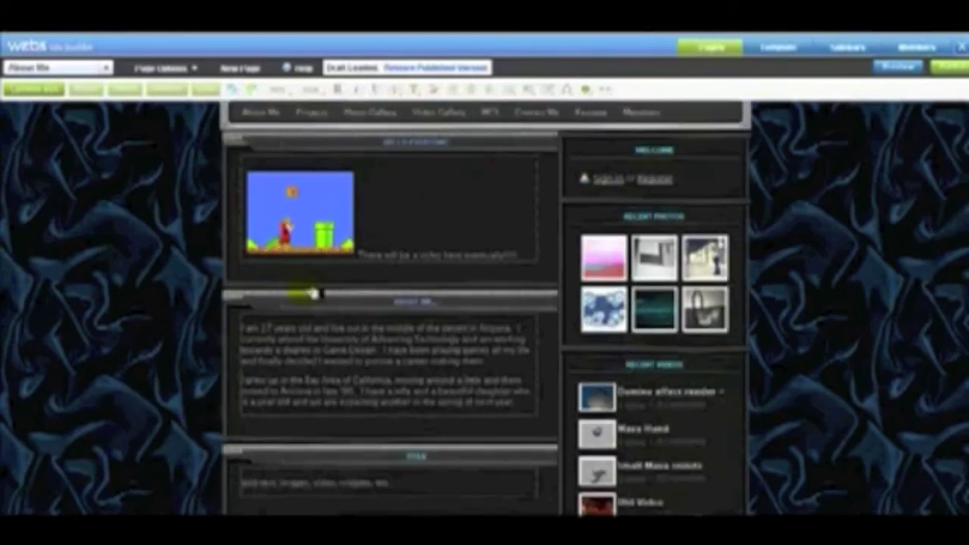
scroll(313, 289, down, 2)
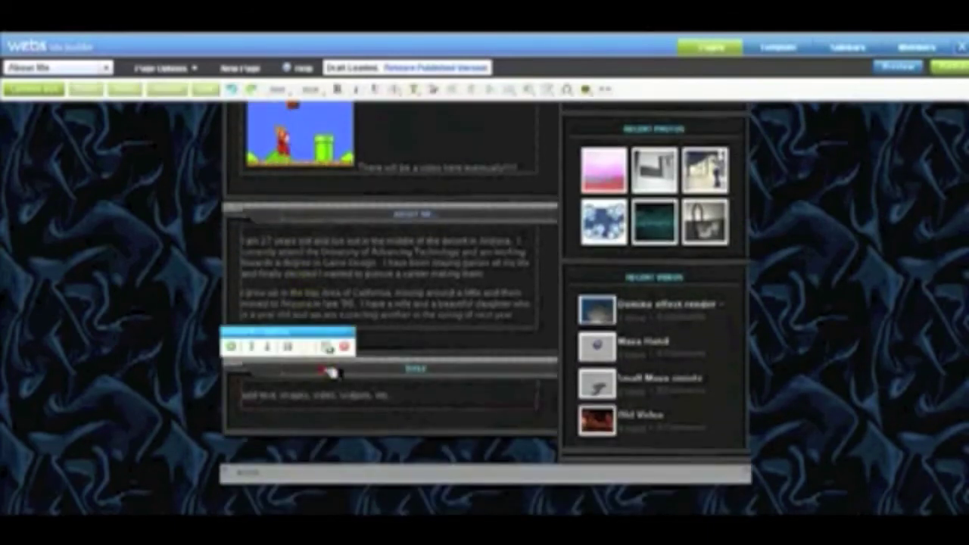
mouse_move(389, 393)
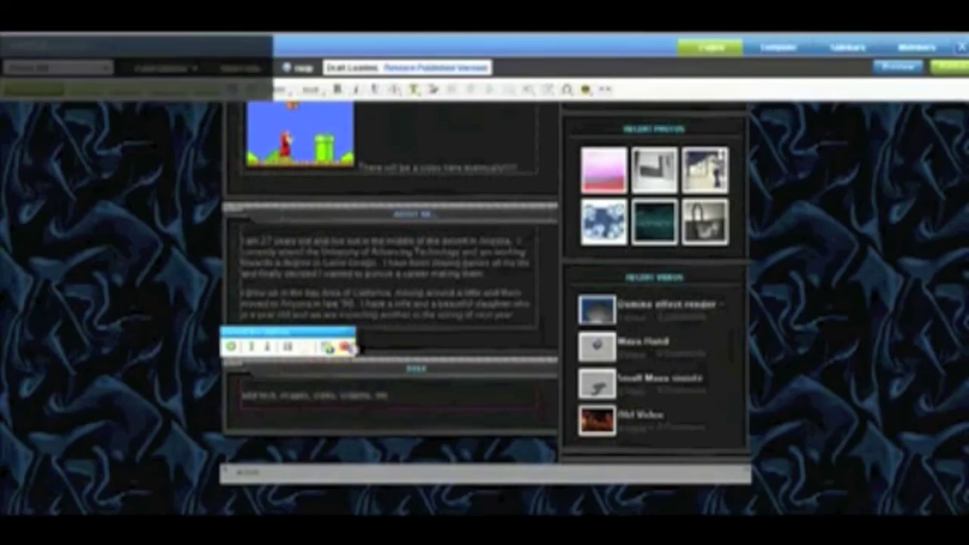
click(346, 346)
click(459, 280)
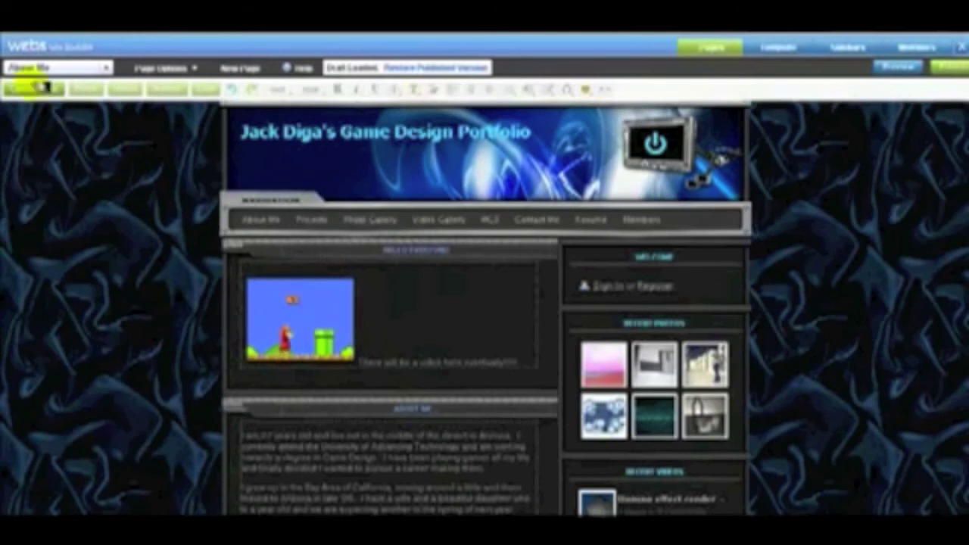
click(46, 89)
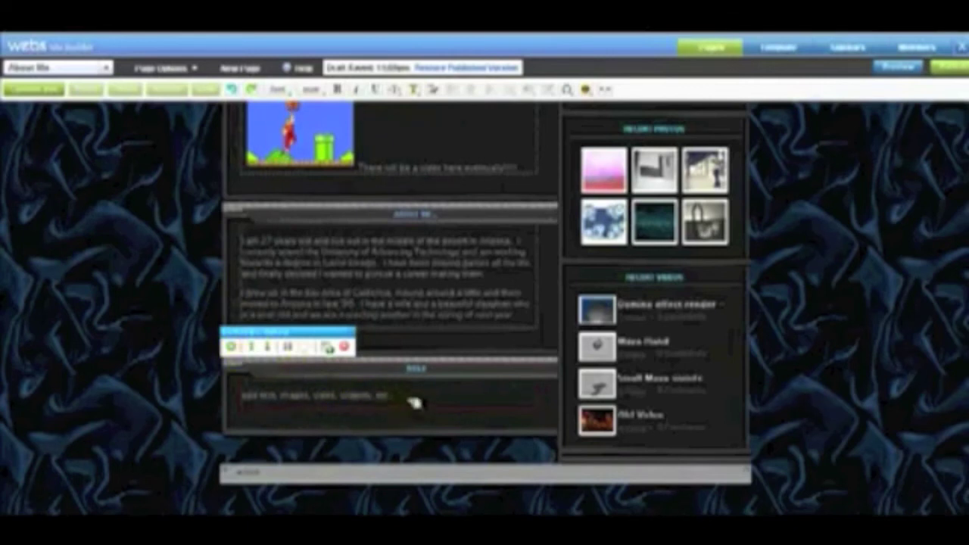
click(95, 91)
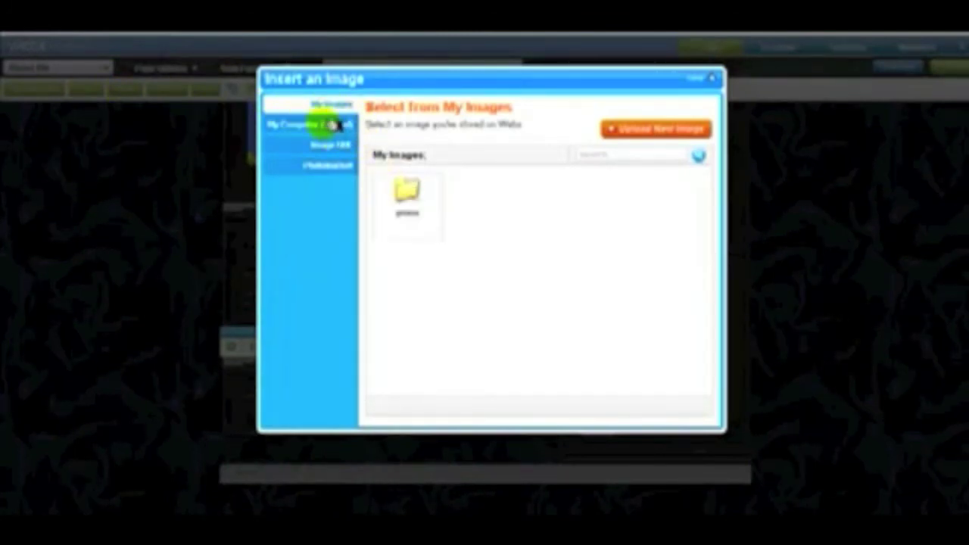
Look at the My Computer and Image URL image options, then close without inserting anything
click(333, 124)
click(339, 145)
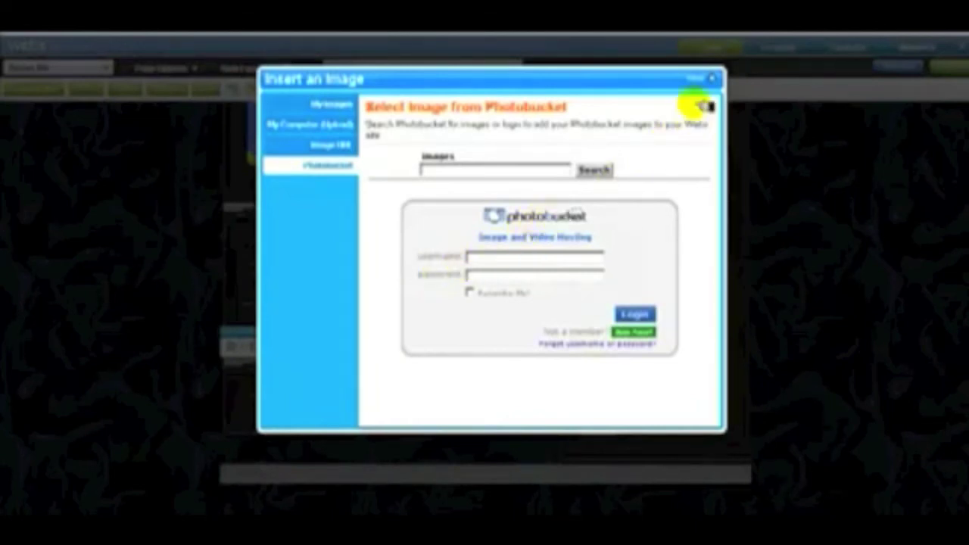
click(713, 78)
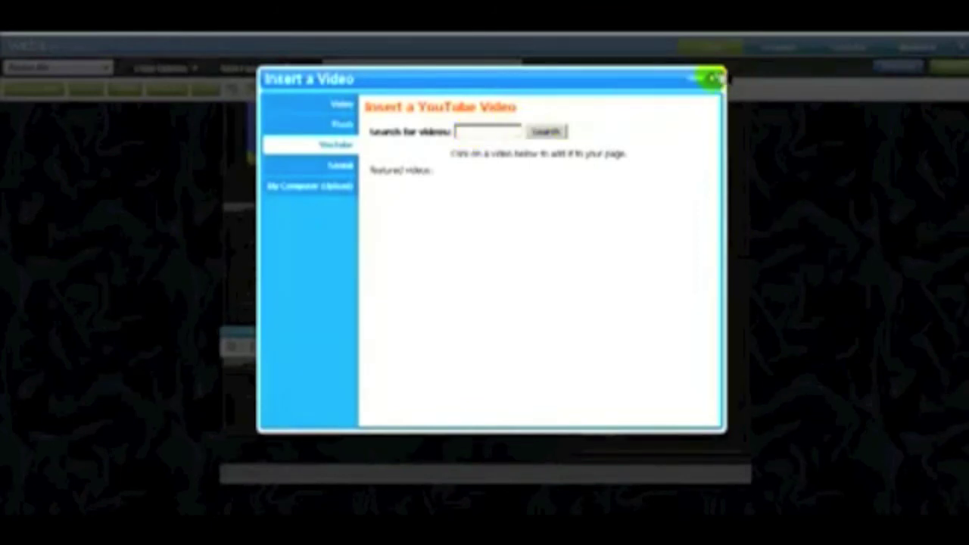
click(712, 78)
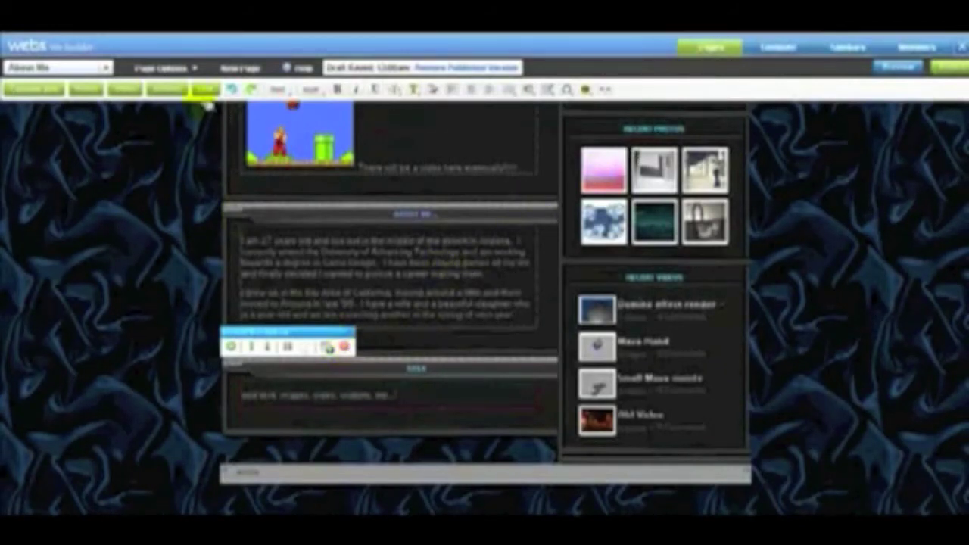
Dismiss the Insert a Link window unused, then delete the empty box below About Me
click(204, 91)
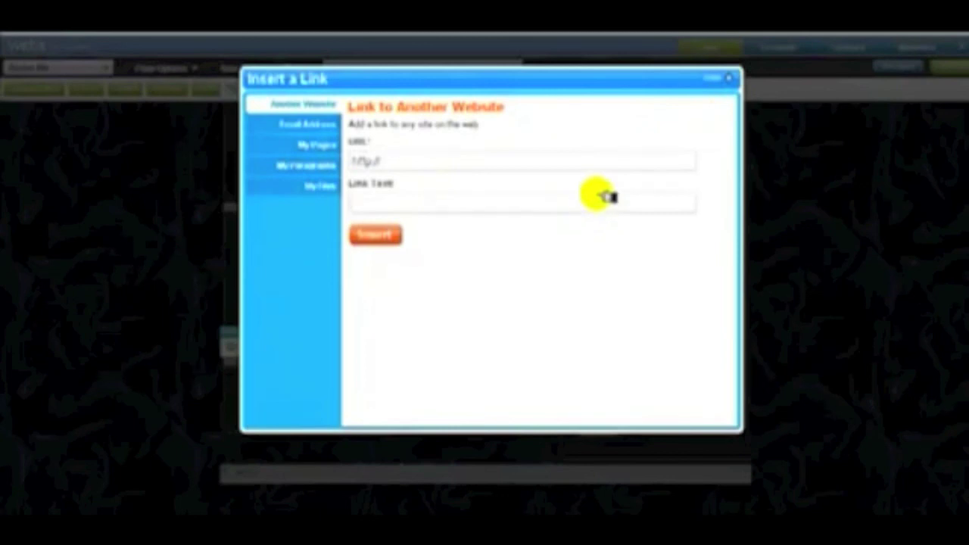
click(731, 80)
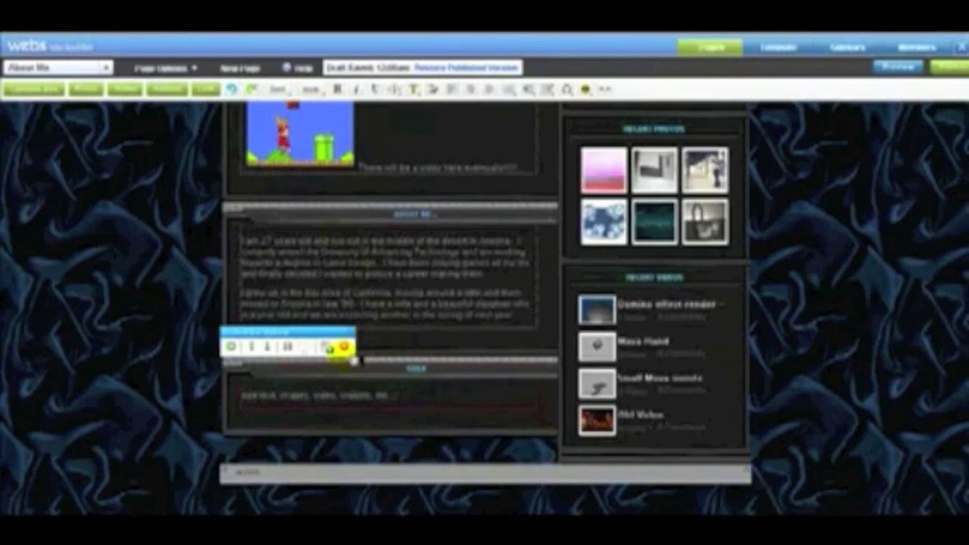
click(347, 347)
click(461, 282)
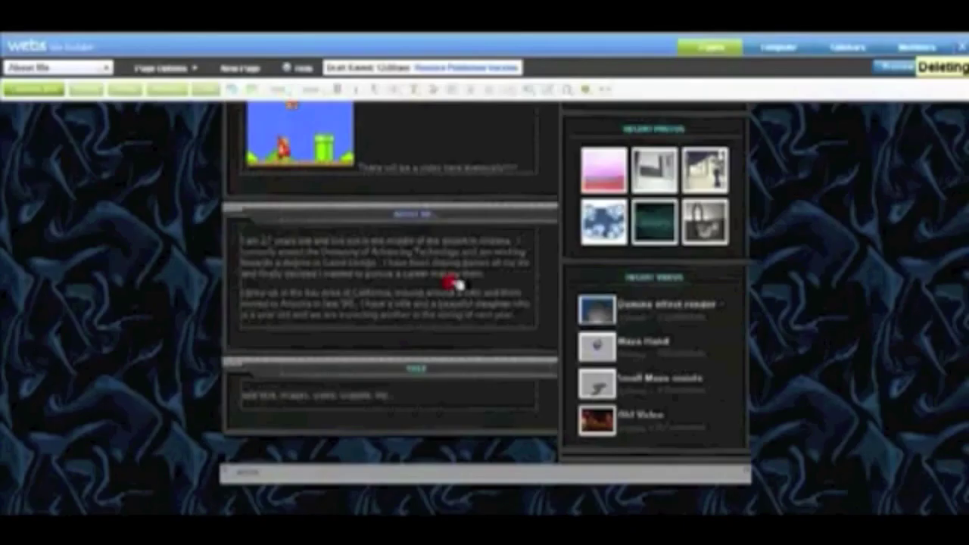
scroll(454, 378, up, 5)
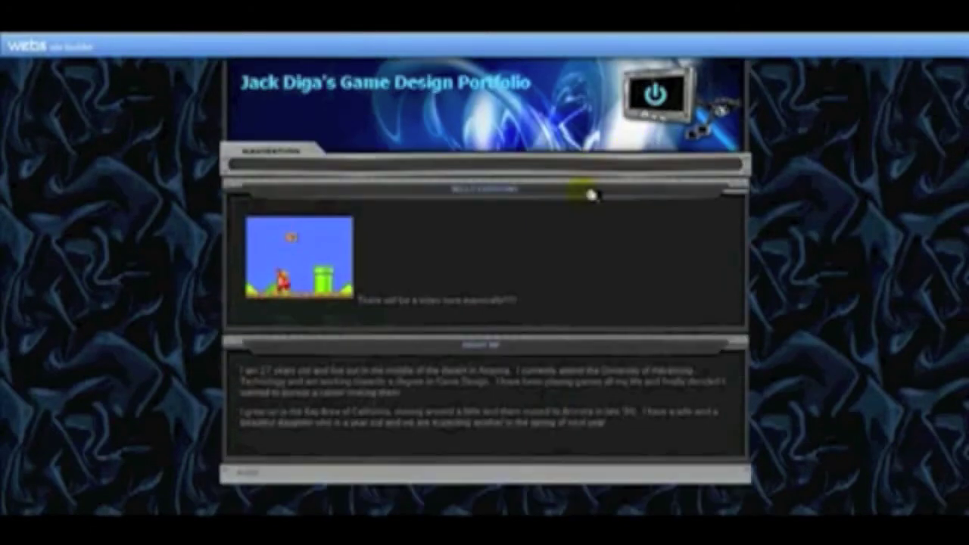
Publish the About Me page changes to the live site
scroll(588, 195, up, 1)
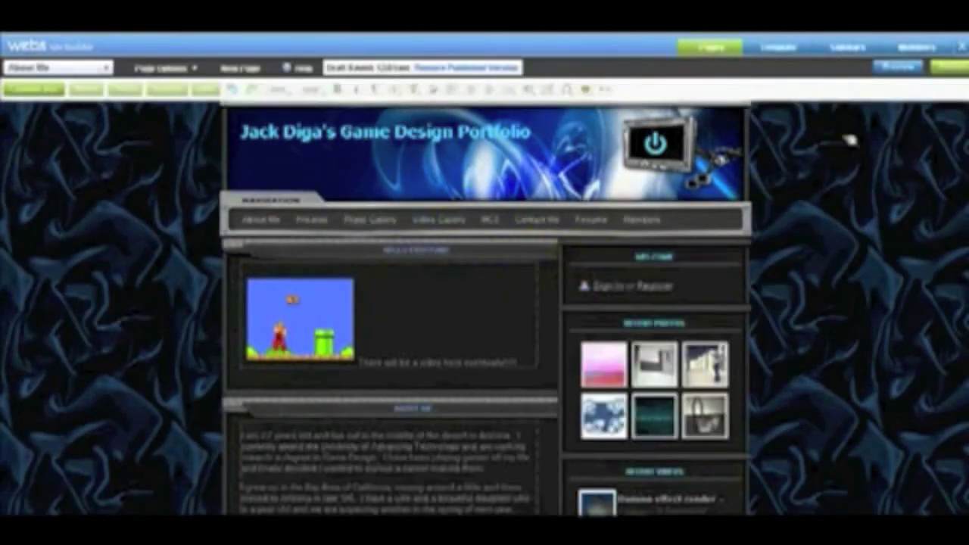
click(950, 68)
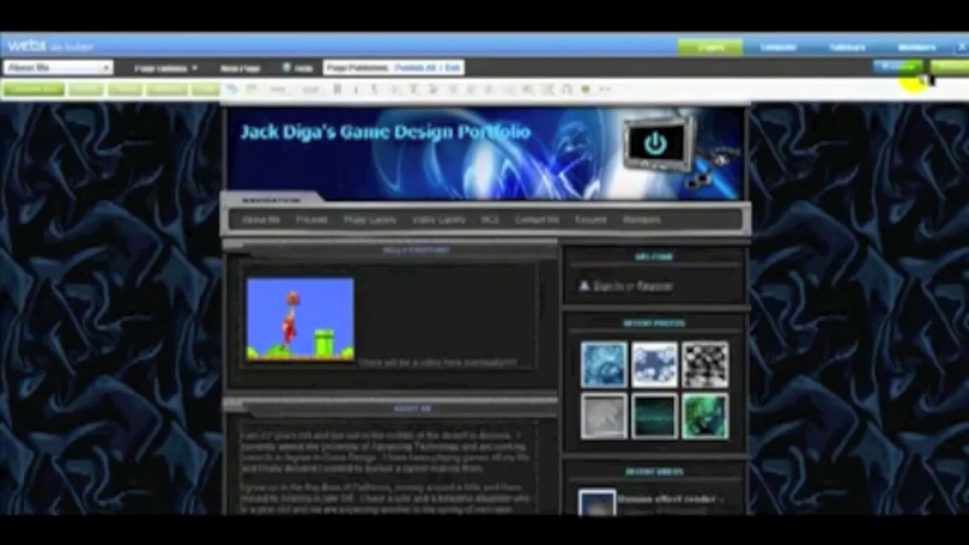
Exit the site editor and scroll through the live About Me page
click(958, 47)
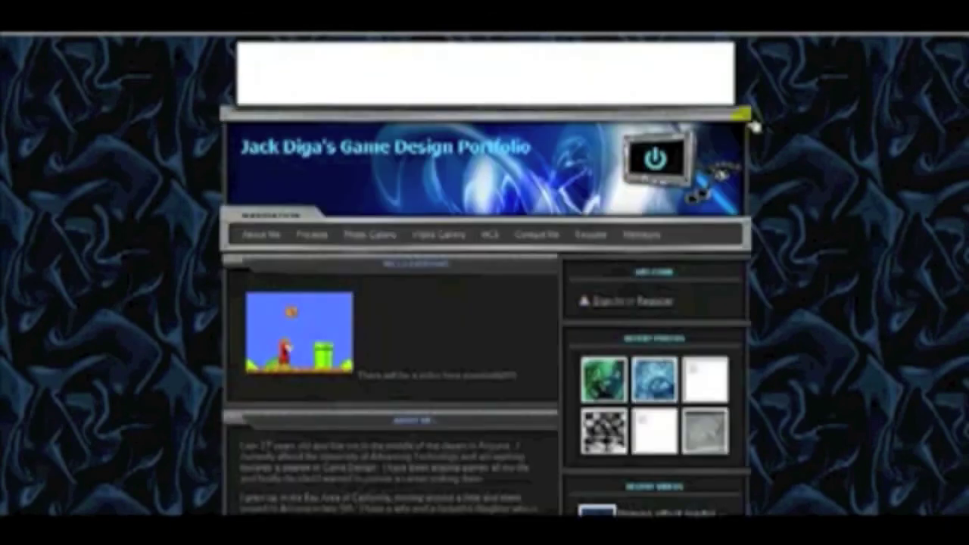
scroll(449, 238, down, 1)
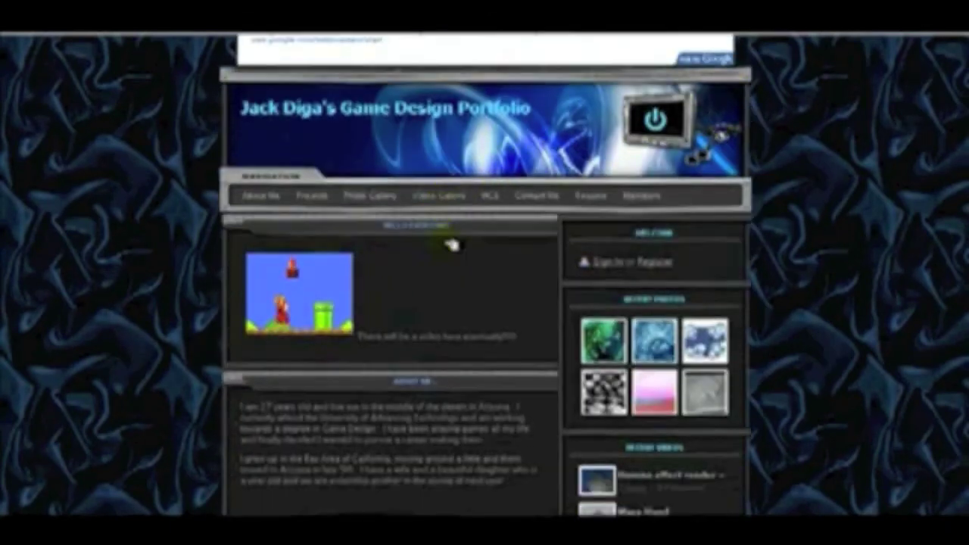
scroll(450, 242, down, 3)
scroll(451, 244, down, 1)
scroll(452, 249, up, 4)
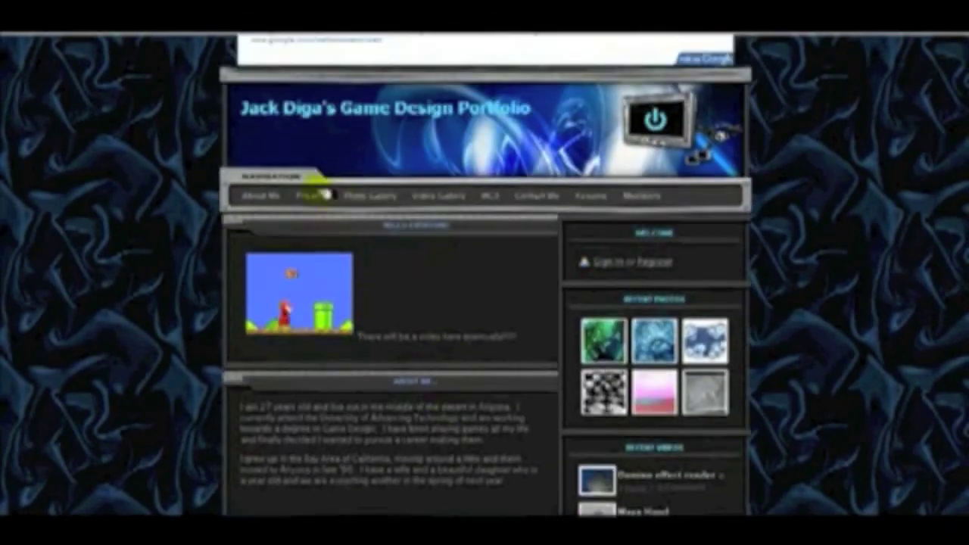
Visit the live Projects, Photo Gallery, Video Gallery and Members pages, then return to About Me
click(356, 198)
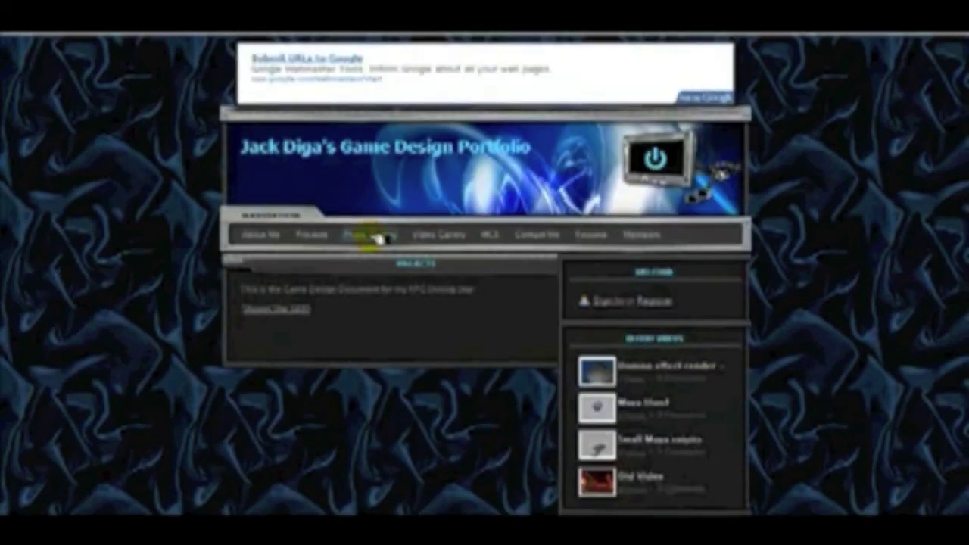
click(377, 237)
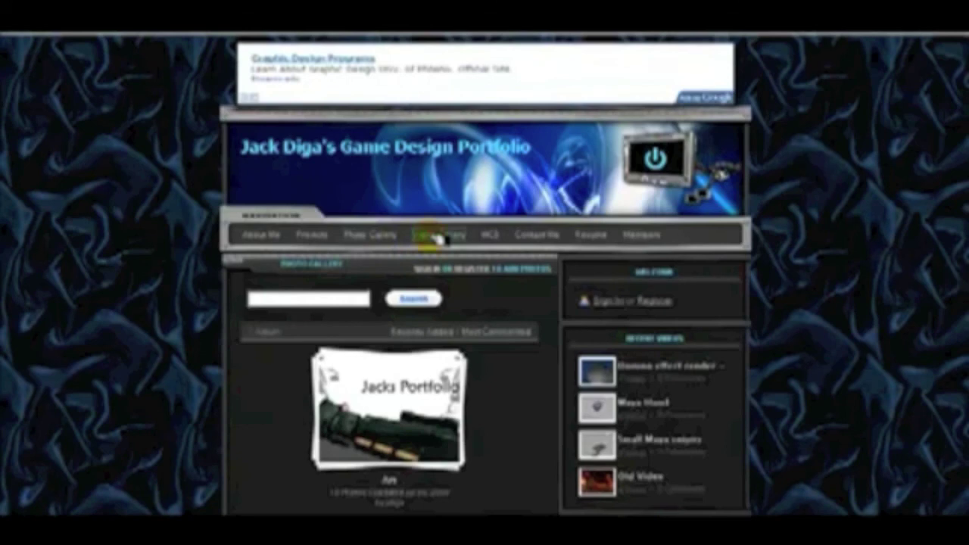
click(438, 237)
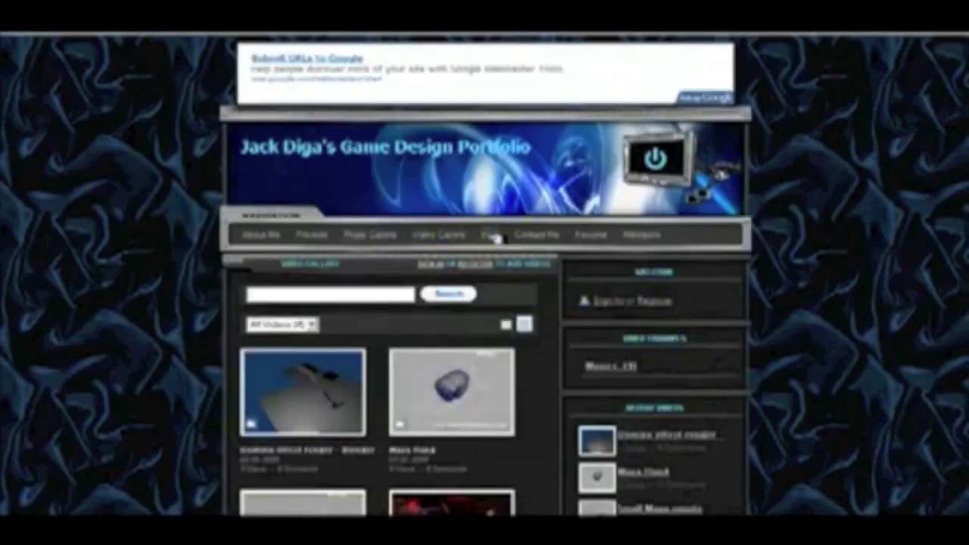
click(534, 237)
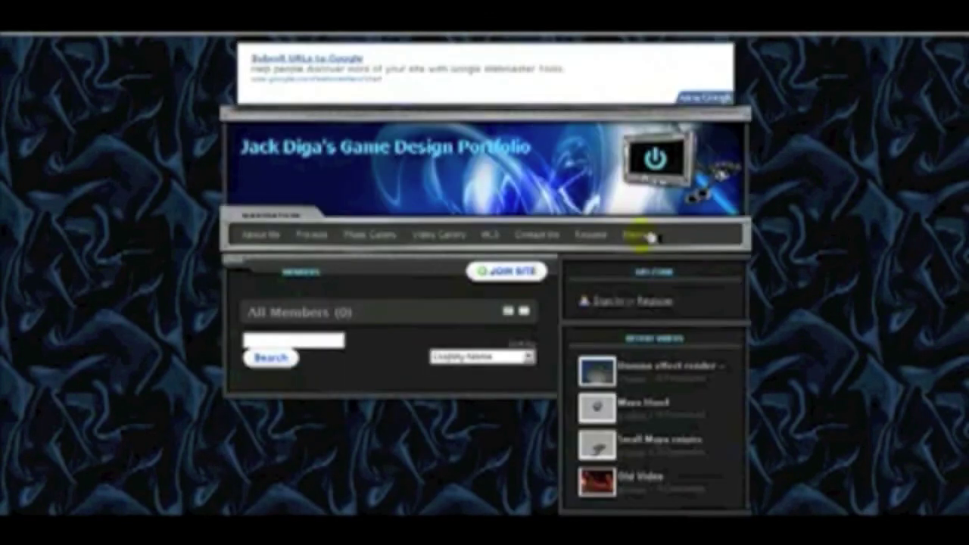
click(273, 239)
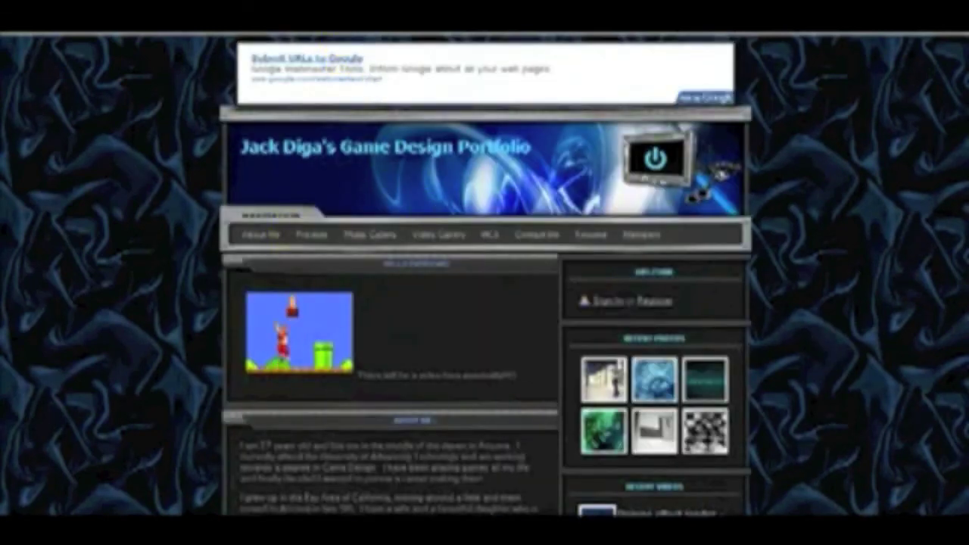